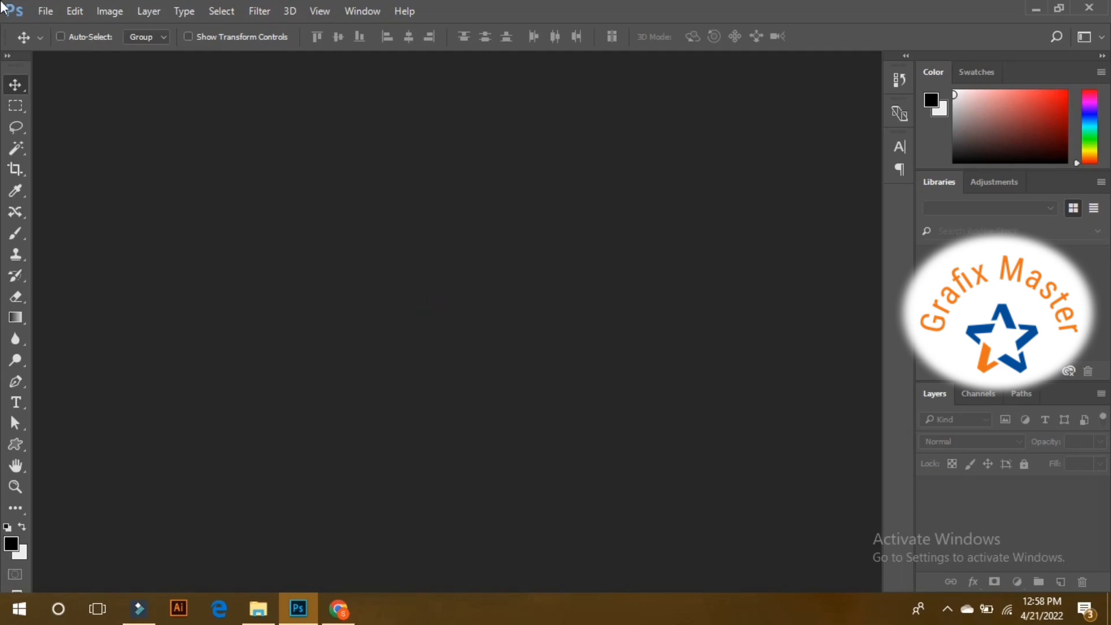
- Create a new document 1500 pixels wide and 1500 pixels high
click(43, 12)
click(48, 29)
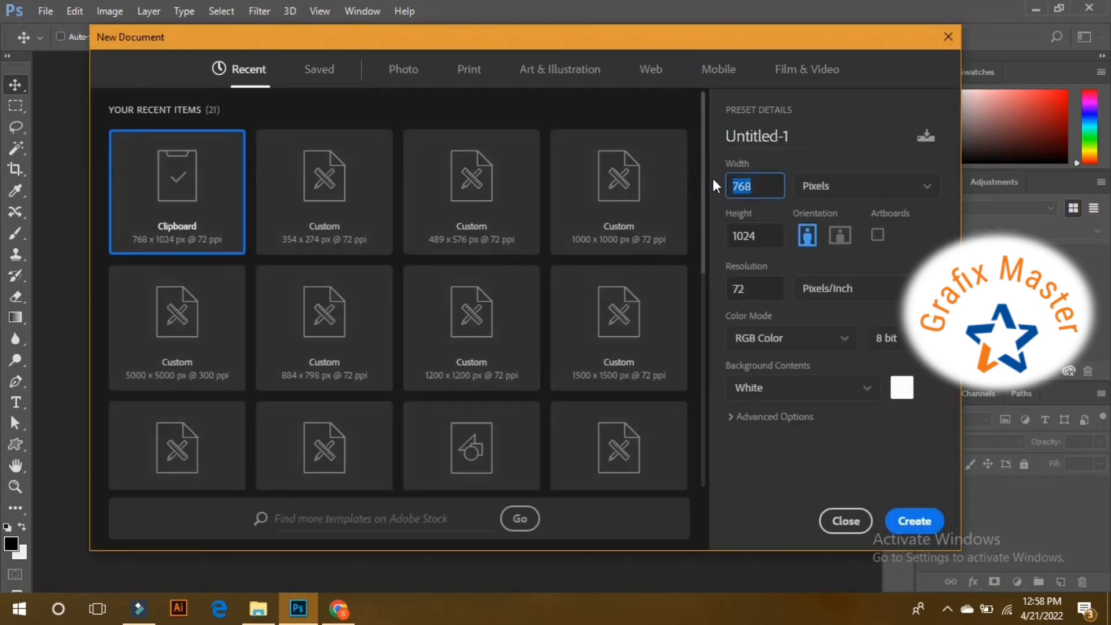
text(1500)
click(721, 234)
key(BackSpace)
key(BackSpace)
key(BackSpace)
key(BackSpace)
text(1500)
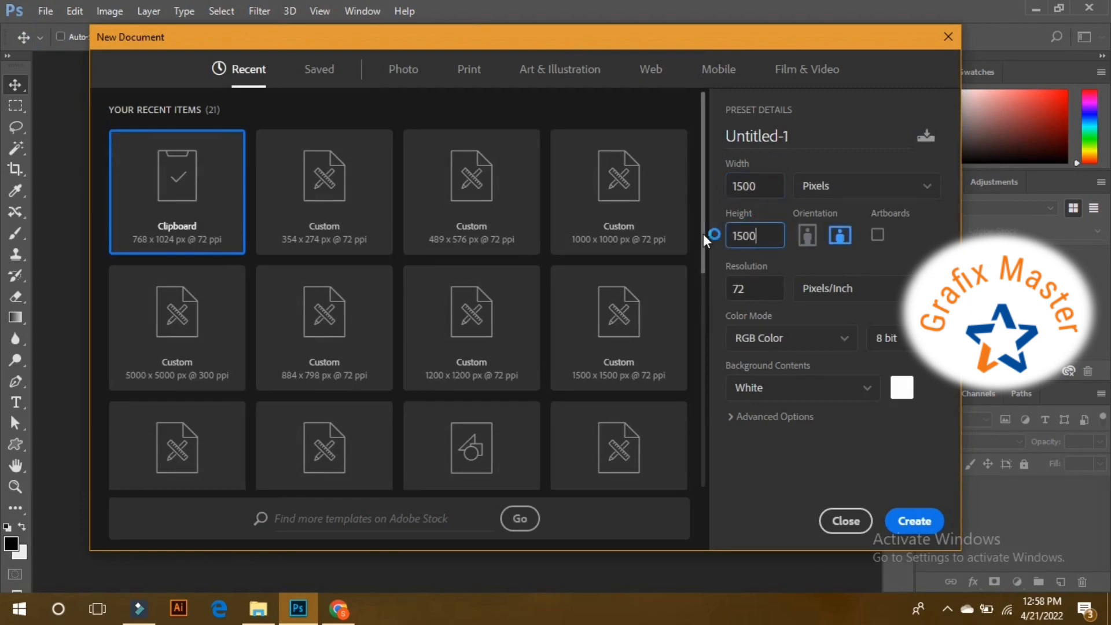
click(914, 521)
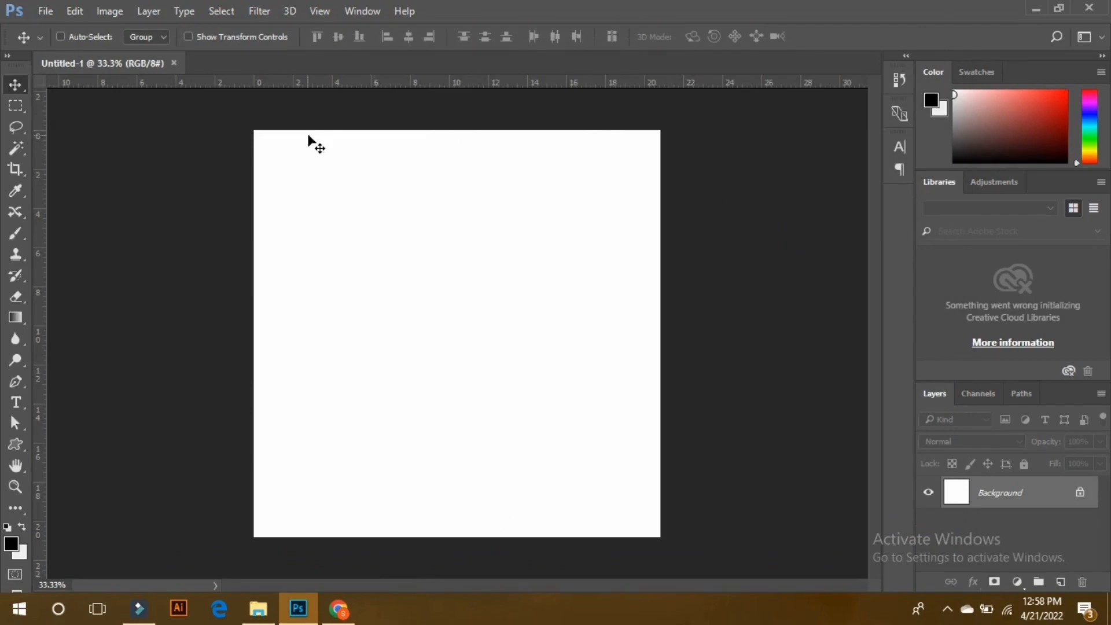
- Place the cherries photo from the Downloads folder into the blank document at its default fitted size
click(258, 609)
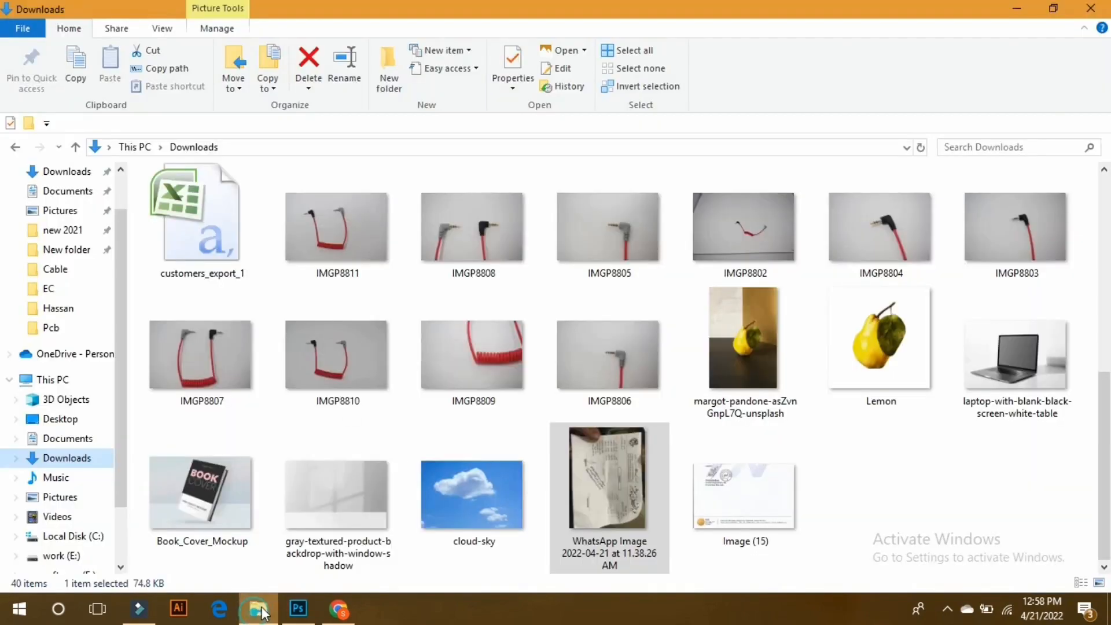
scroll(446, 491, up, 5)
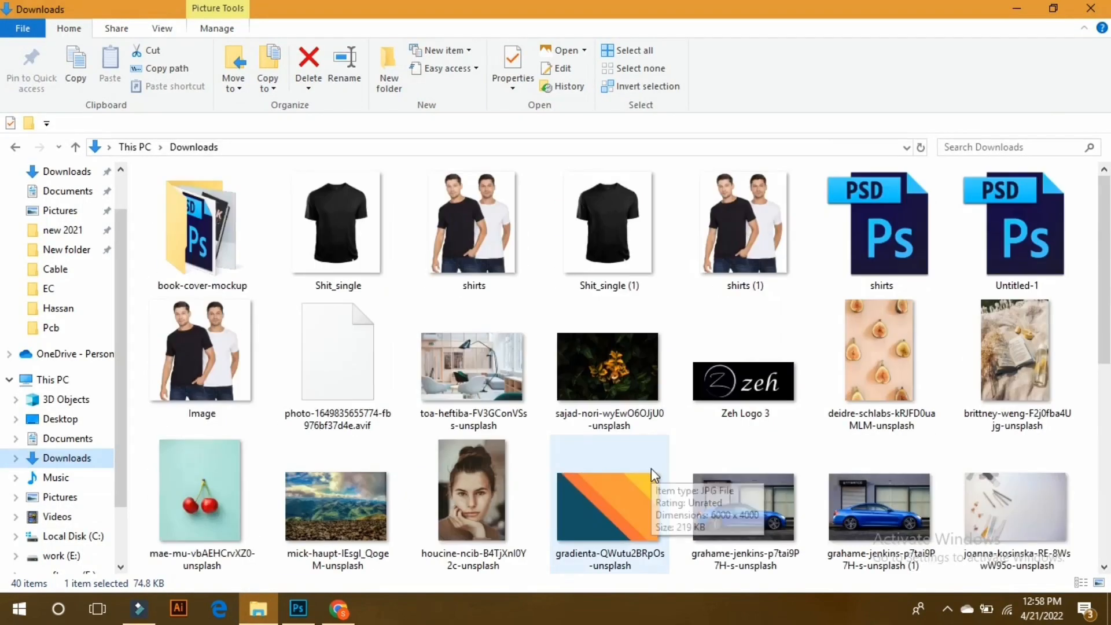
scroll(651, 467, down, 2)
drag(224, 363, 458, 360)
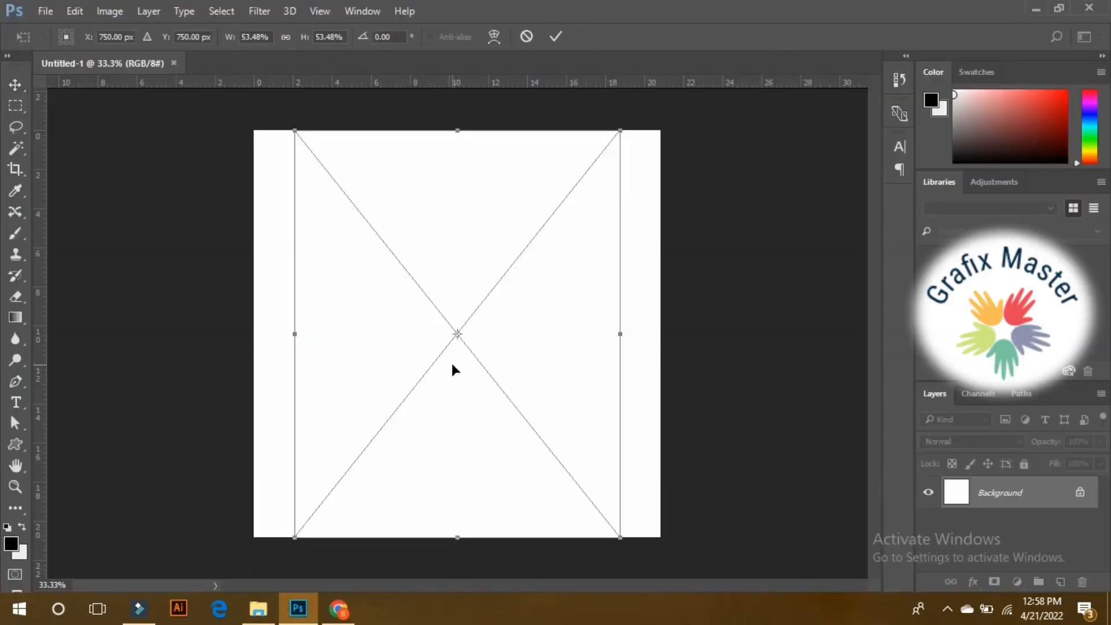
key(Return)
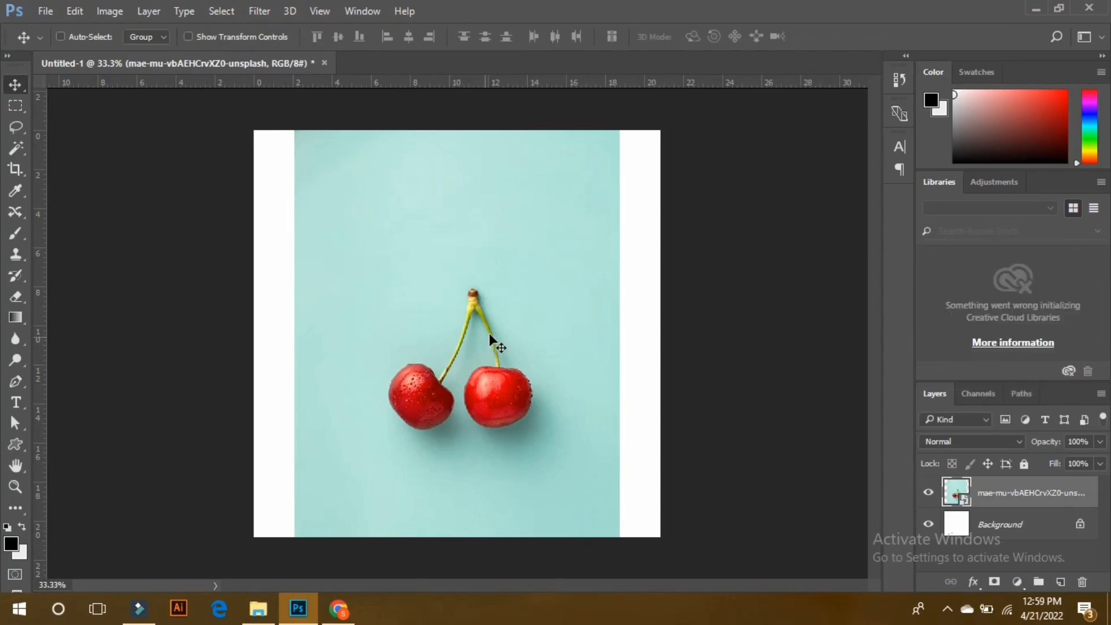
- Rasterize the placed cherries layer
click(258, 608)
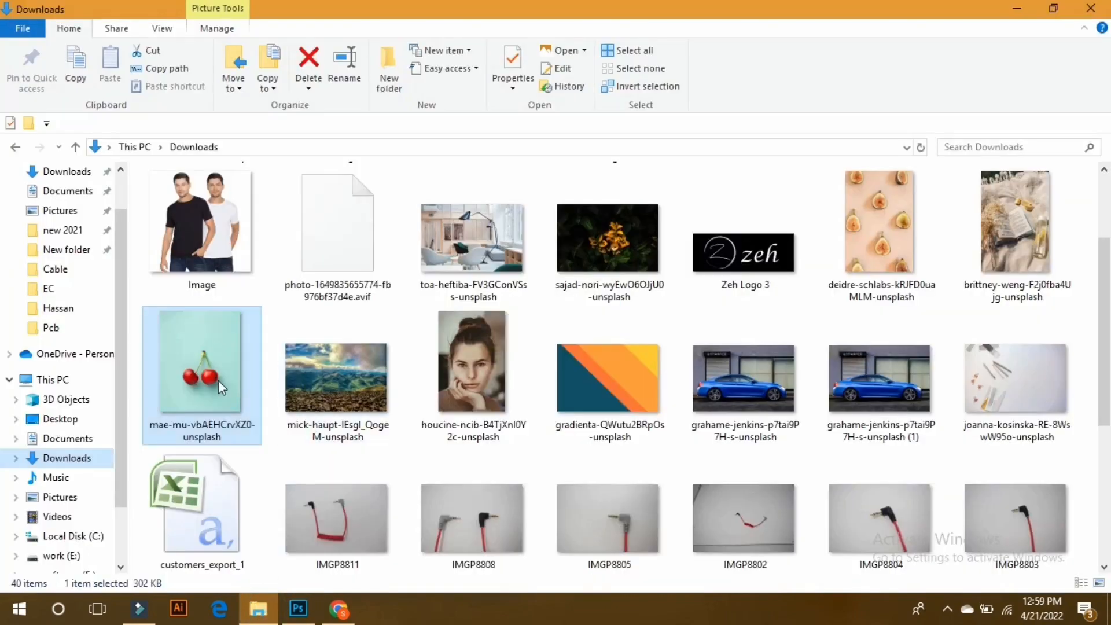
click(298, 609)
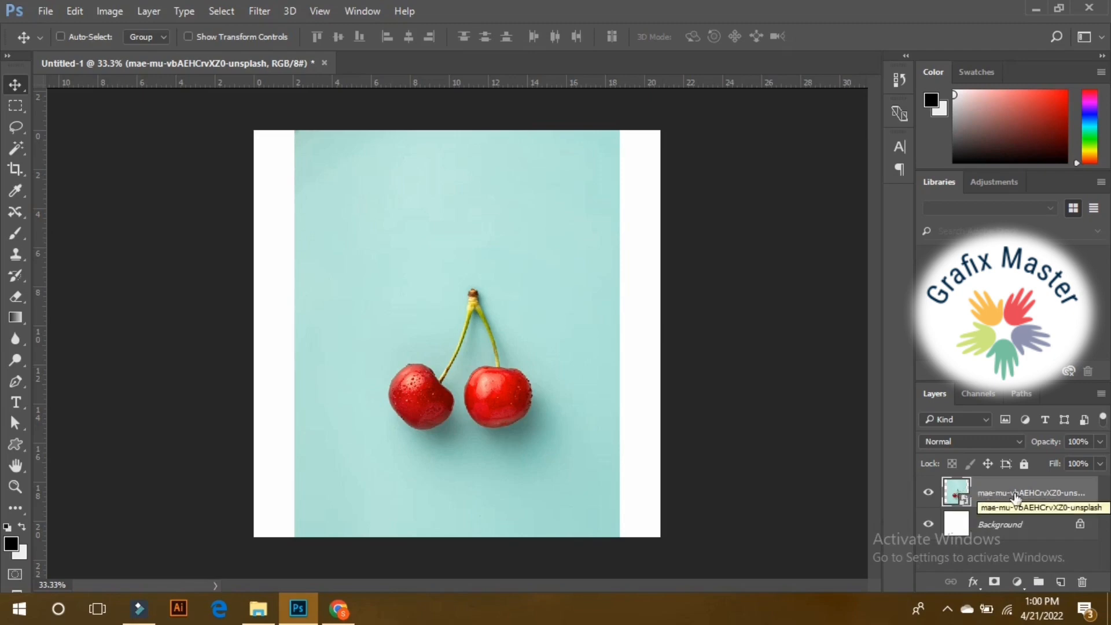
right_click(982, 501)
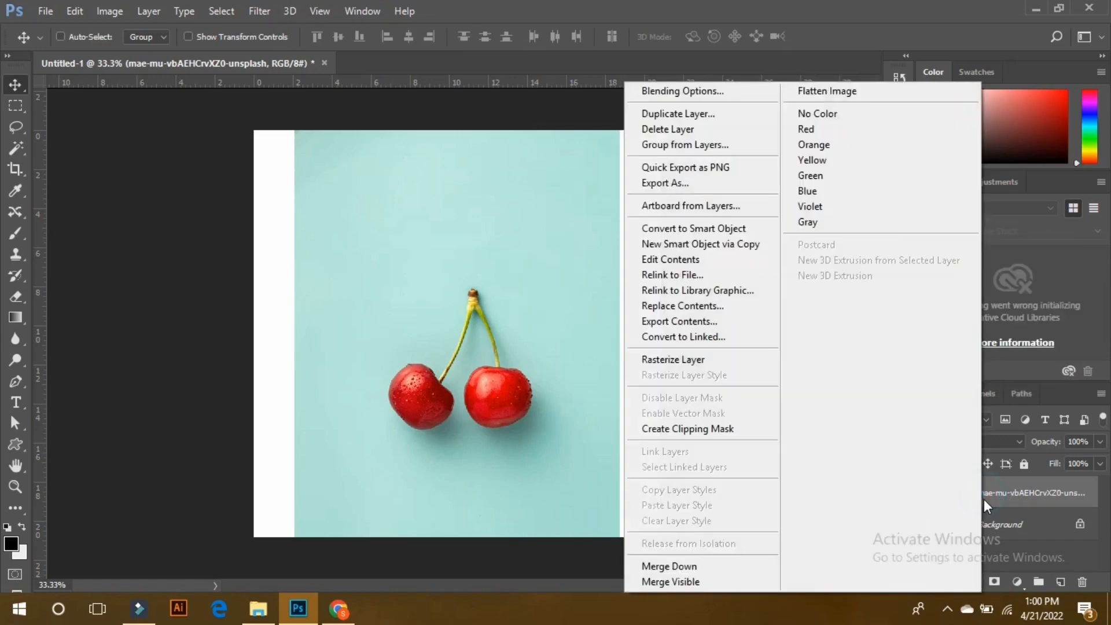
click(675, 359)
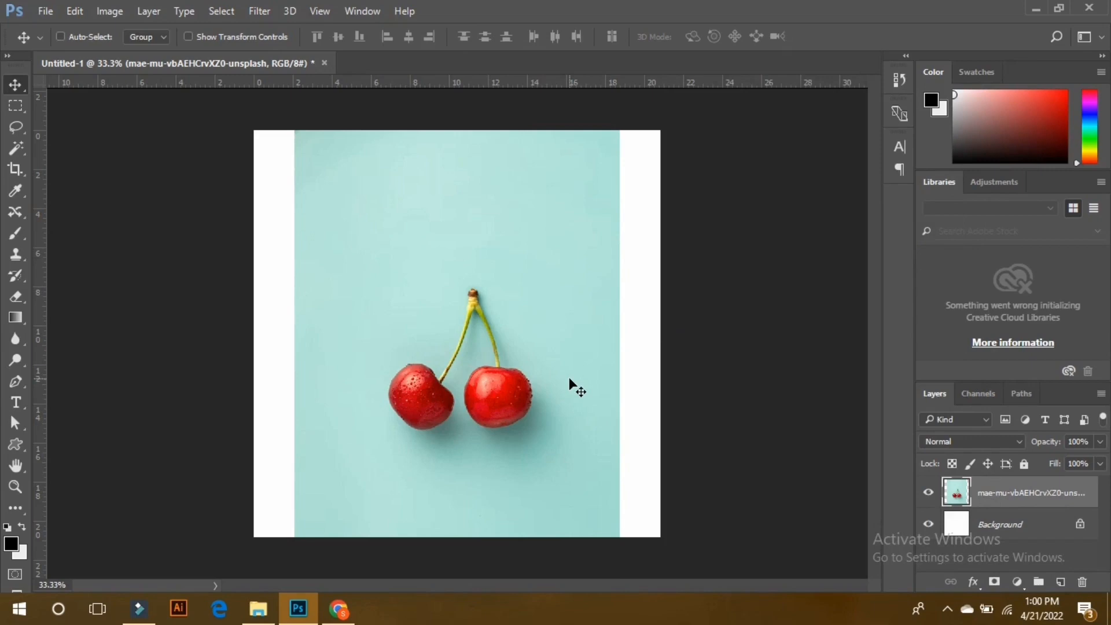
- Place a second copy of the cherries photo from Downloads as a smart object above the rasterized layer
click(256, 613)
drag(205, 354, 799, 426)
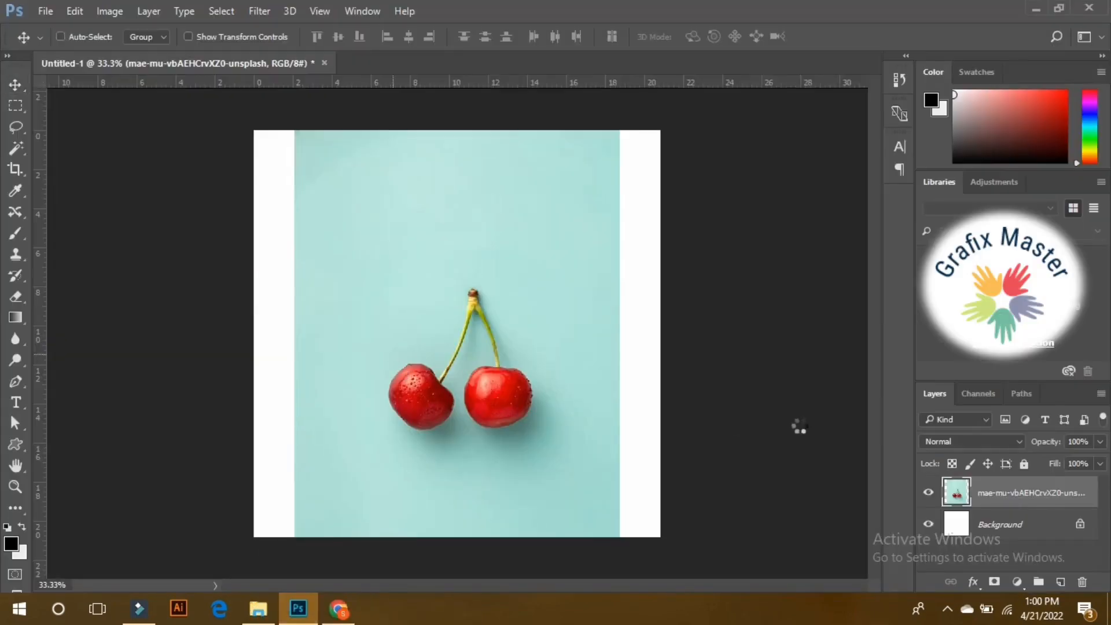
key(Return)
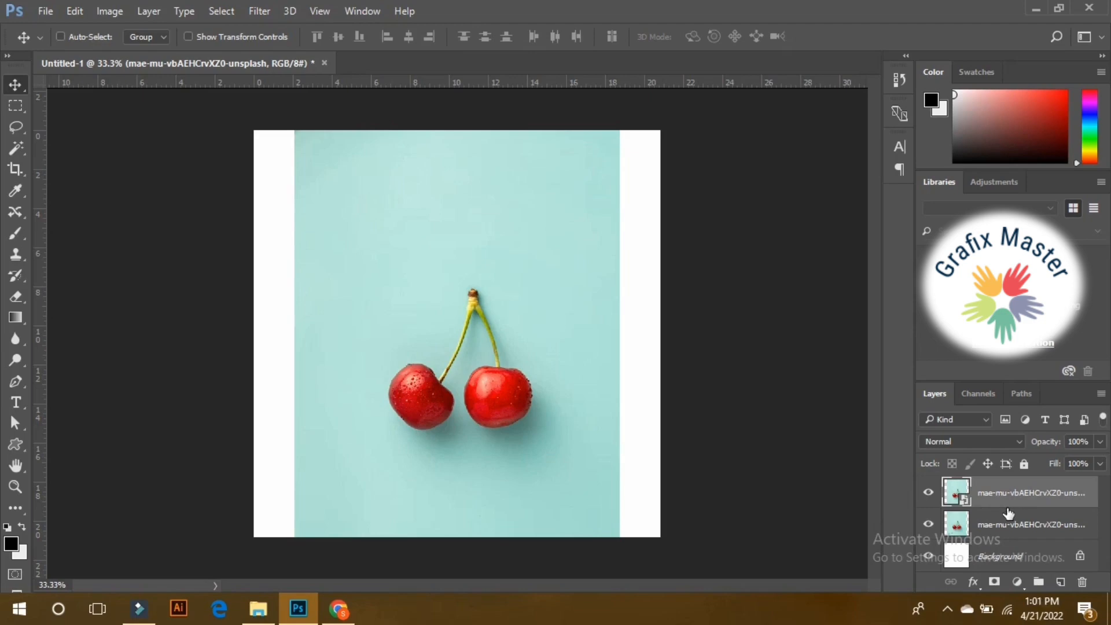
- Hide the upper smart object layer and scale the rasterized cherries layer down to 9% about its centre
click(928, 493)
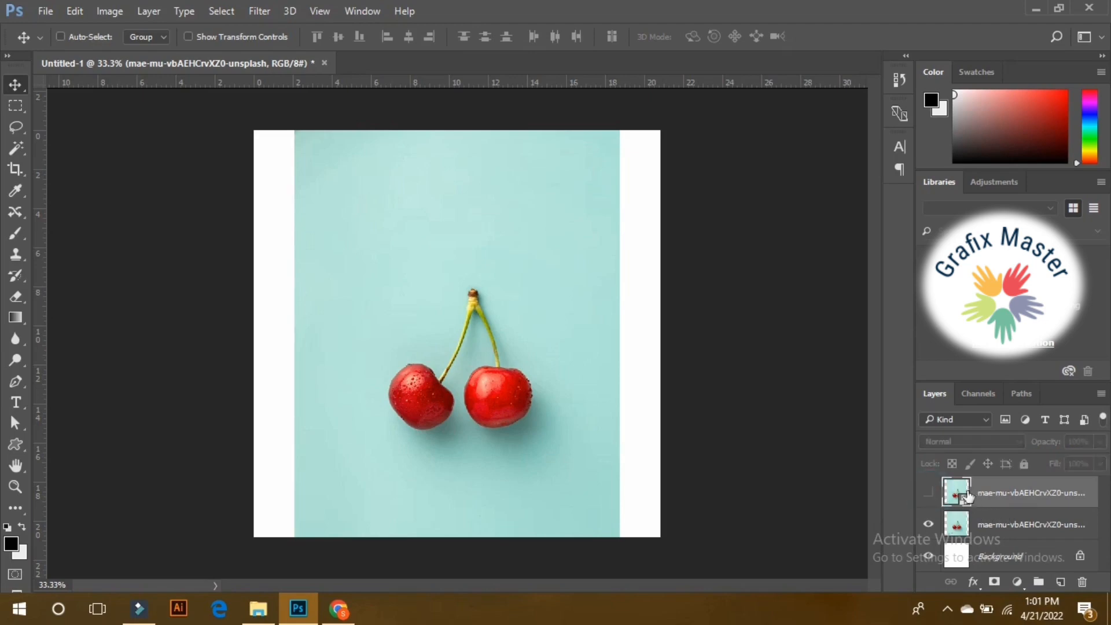
click(994, 525)
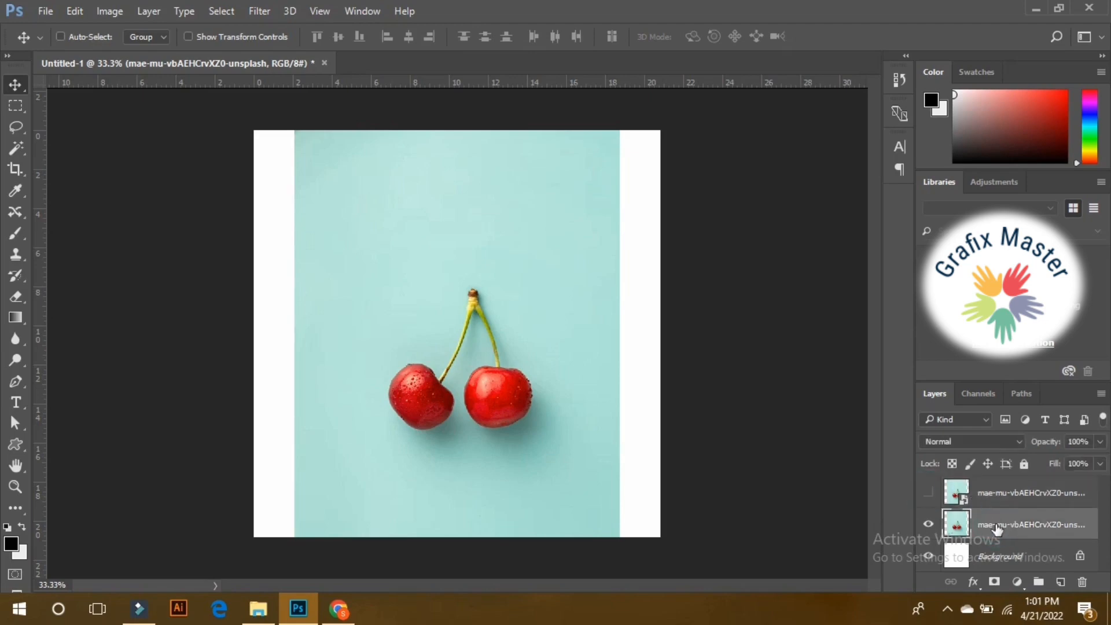
key(ctrl+t)
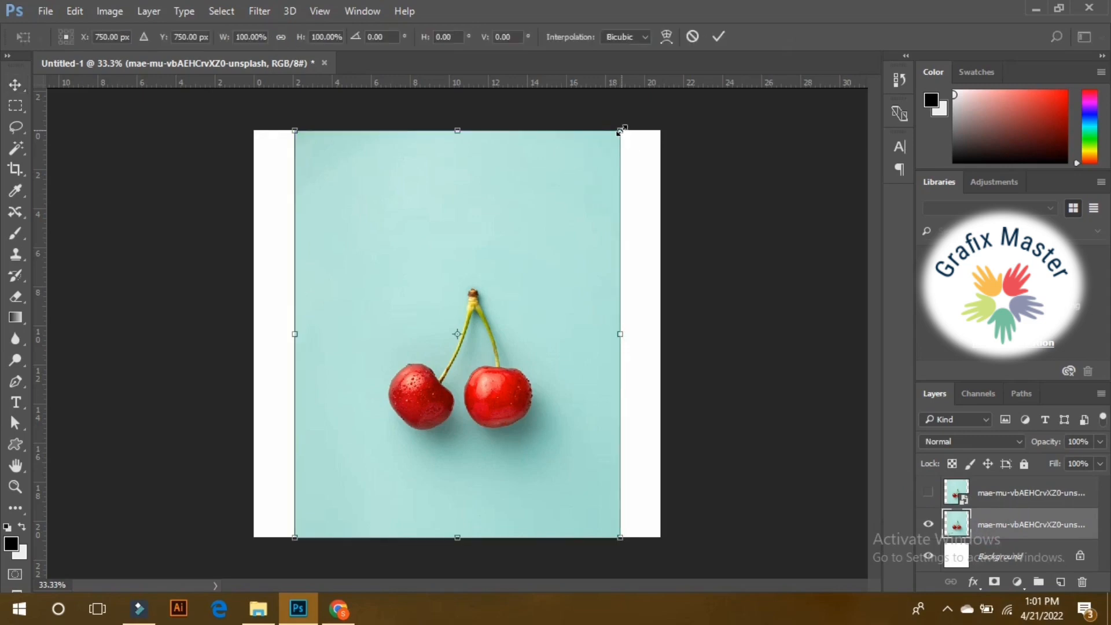
drag(620, 131, 472, 315)
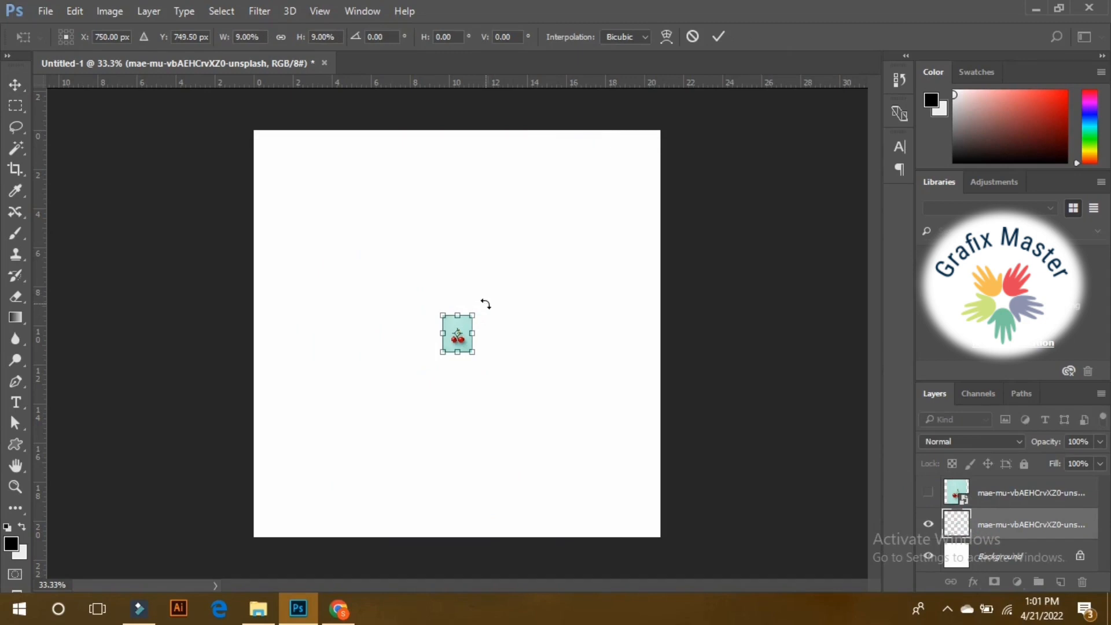
key(Return)
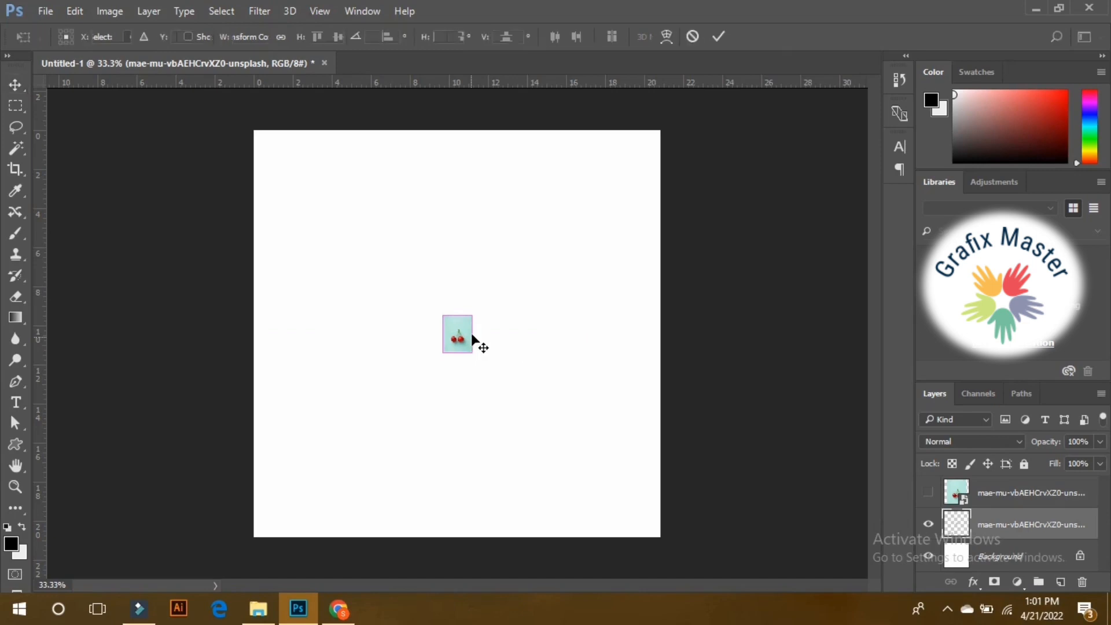
- Scale the shrunken rasterized cherries layer back up to about the full canvas height
key(ctrl+t)
drag(477, 311, 668, 162)
key(Return)
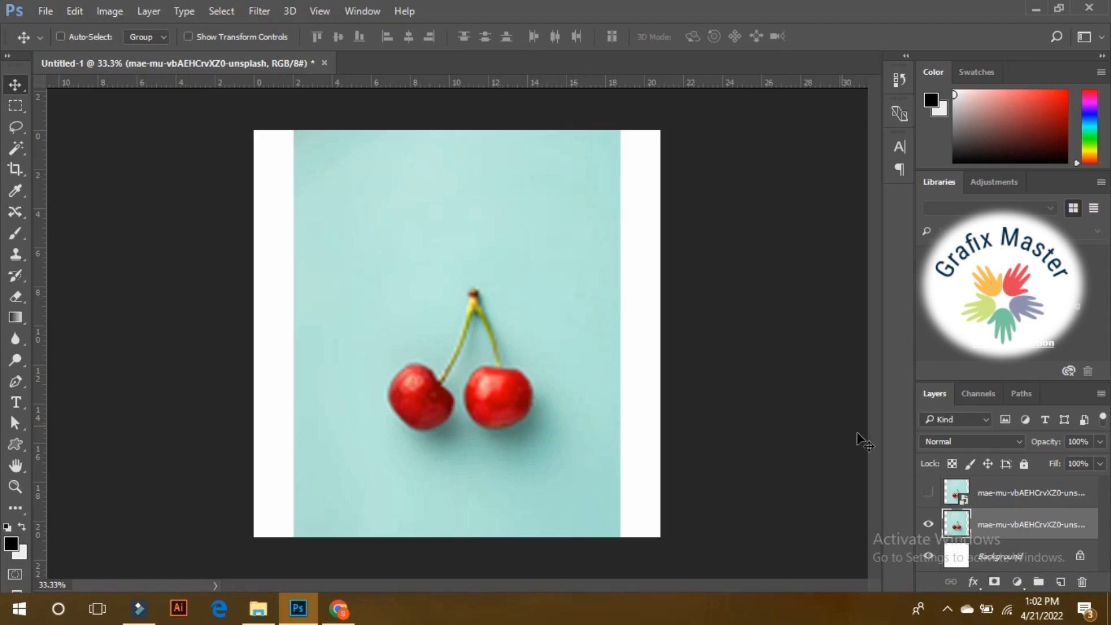
- Show the smart object layer in place of the rasterized one and scale it down to about 4.4%
click(925, 526)
click(928, 493)
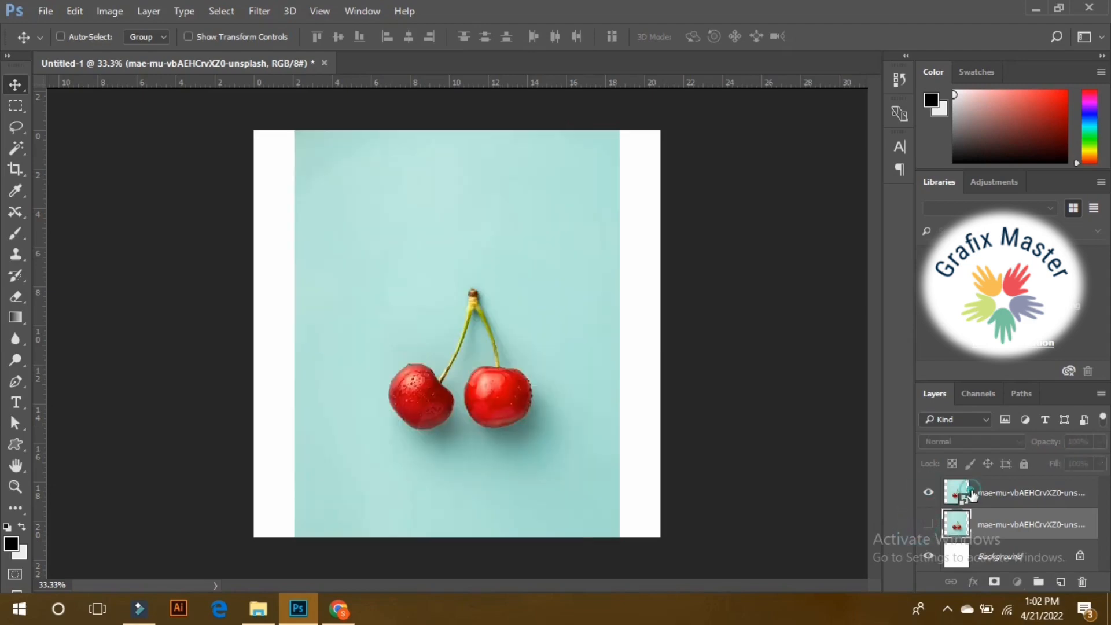
click(959, 492)
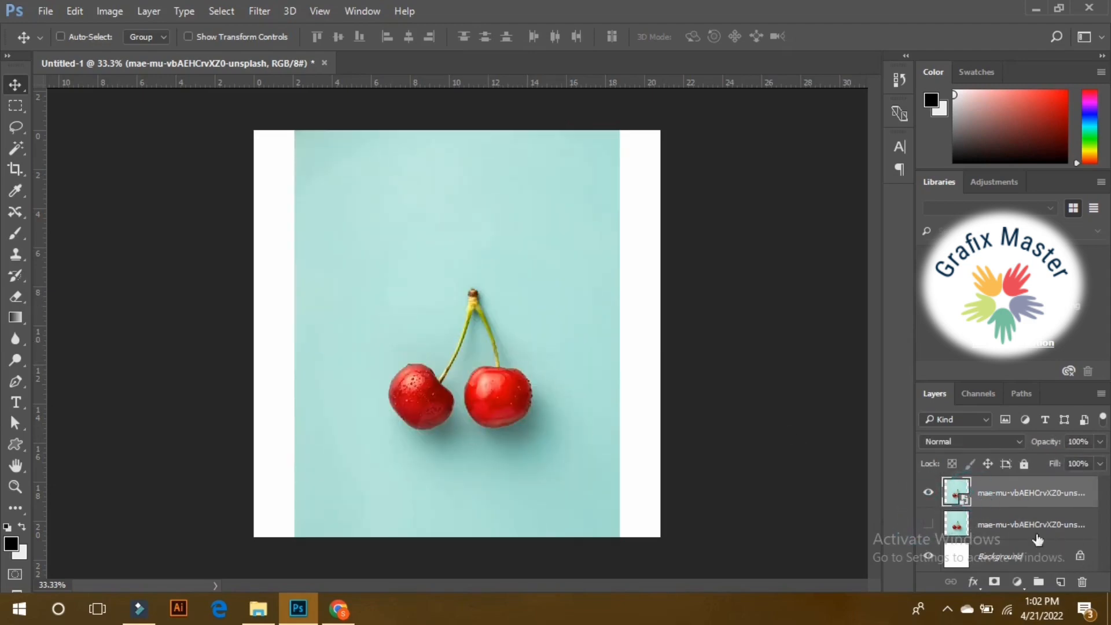
key(ctrl+shift+a)
key(ctrl+t)
drag(618, 134, 471, 324)
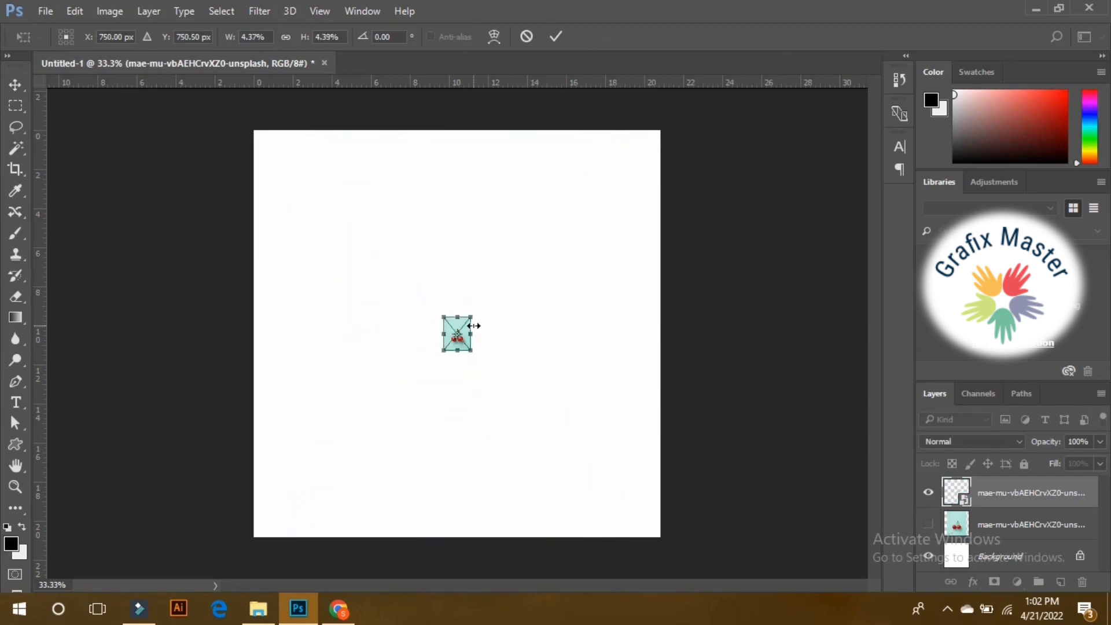
key(Return)
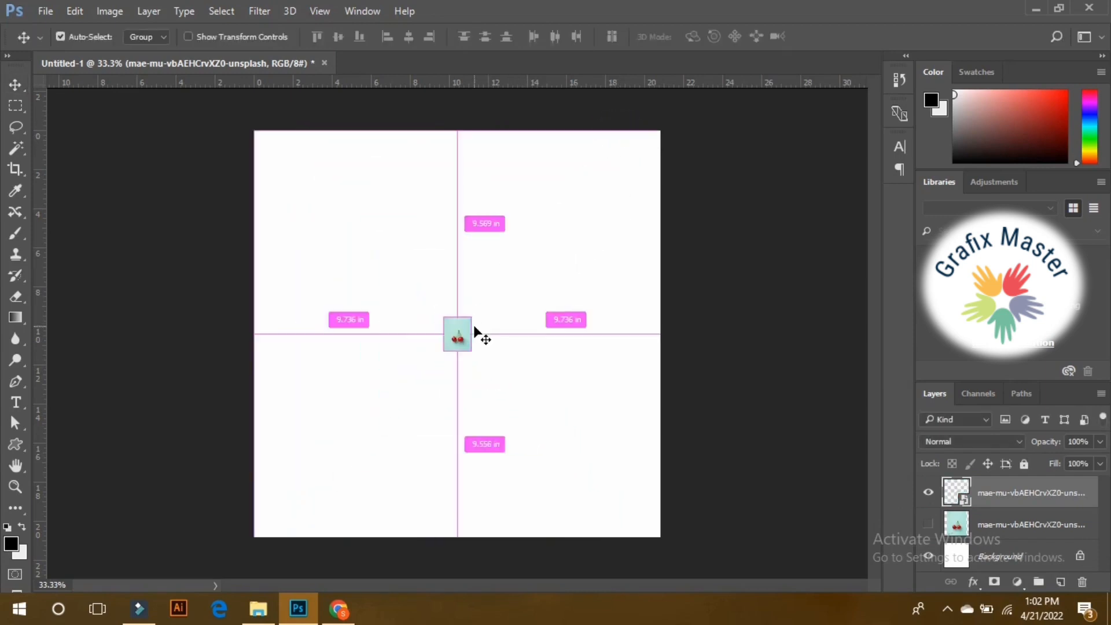
- Enlarge the shrunken smart object about its centre until it covers the full canvas height and most of the width
key(ctrl+t)
drag(470, 317, 665, 122)
key(Return)
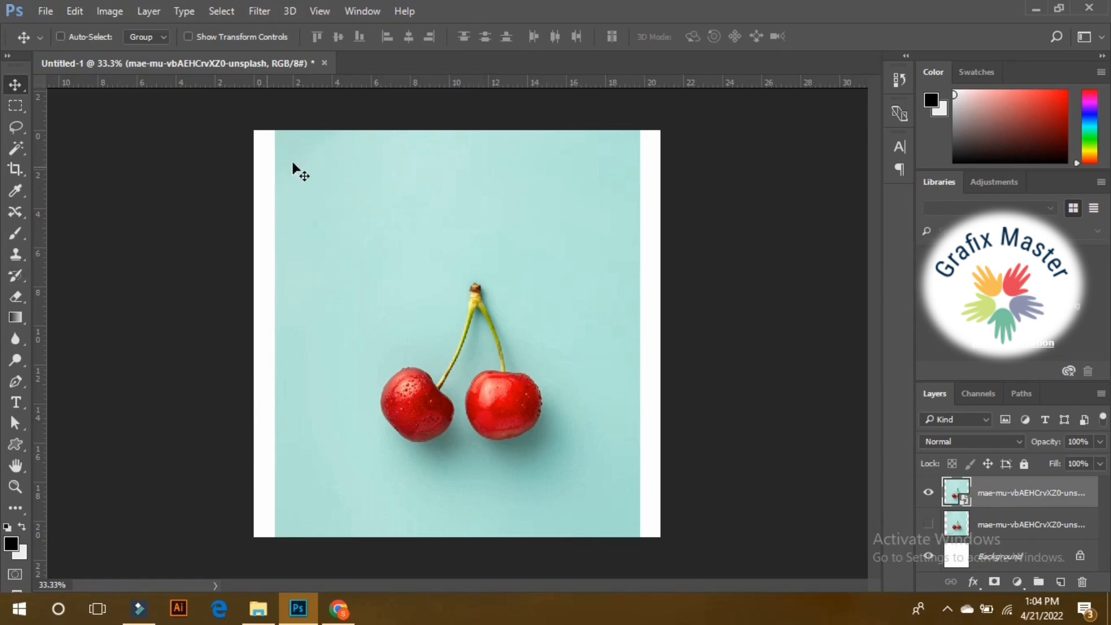
- Try to paint on the smart object with the Brush, decline rasterizing, and try the Eraser and Clone Stamp over it
click(15, 234)
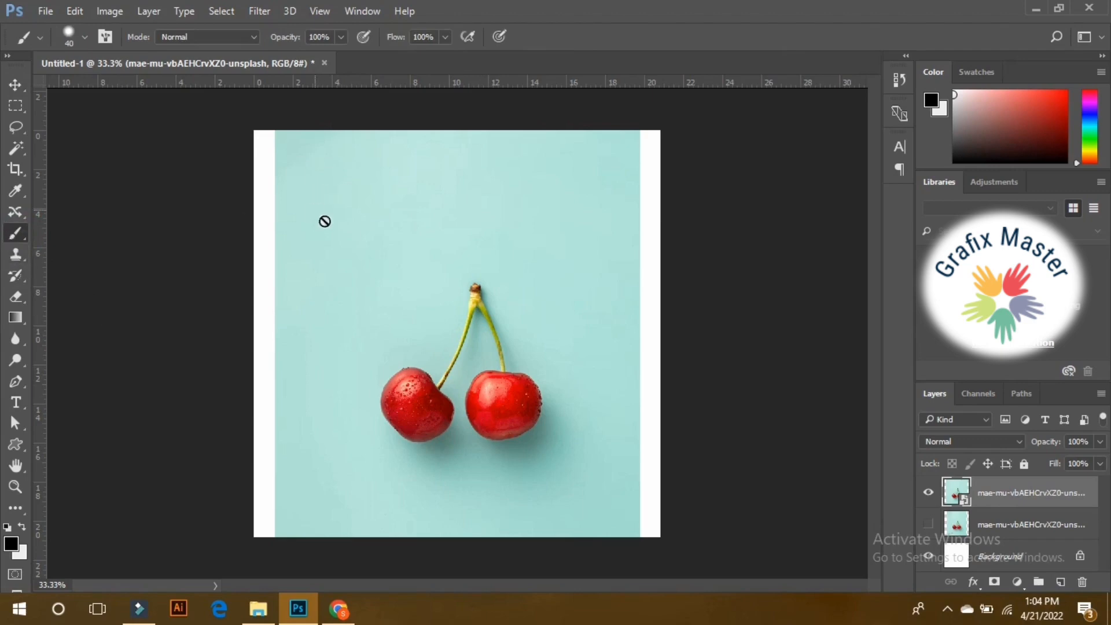
click(414, 212)
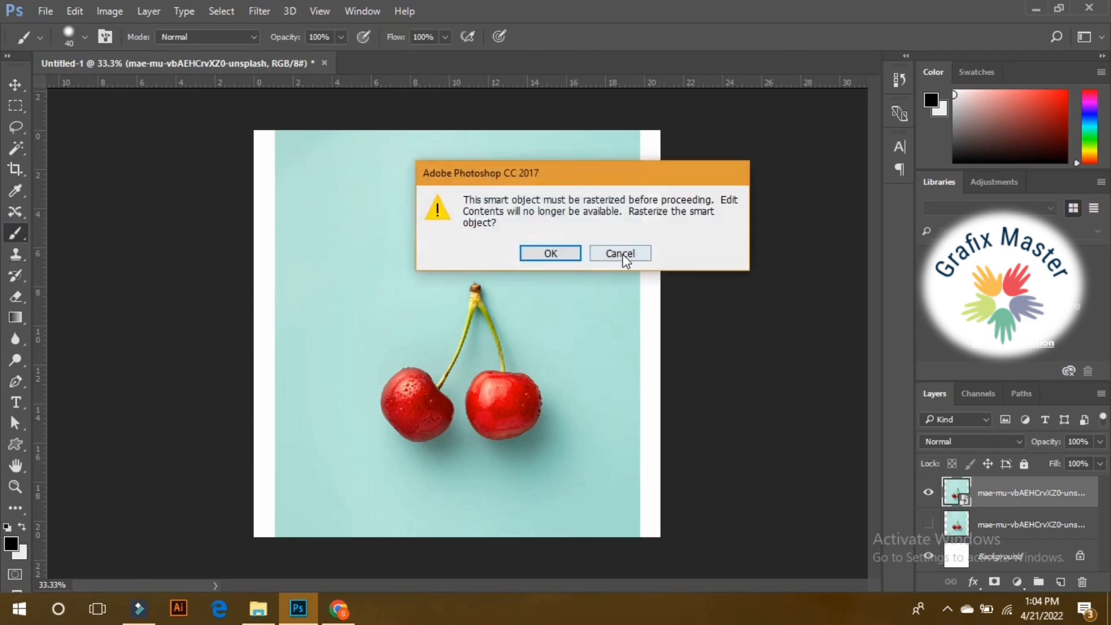
click(622, 258)
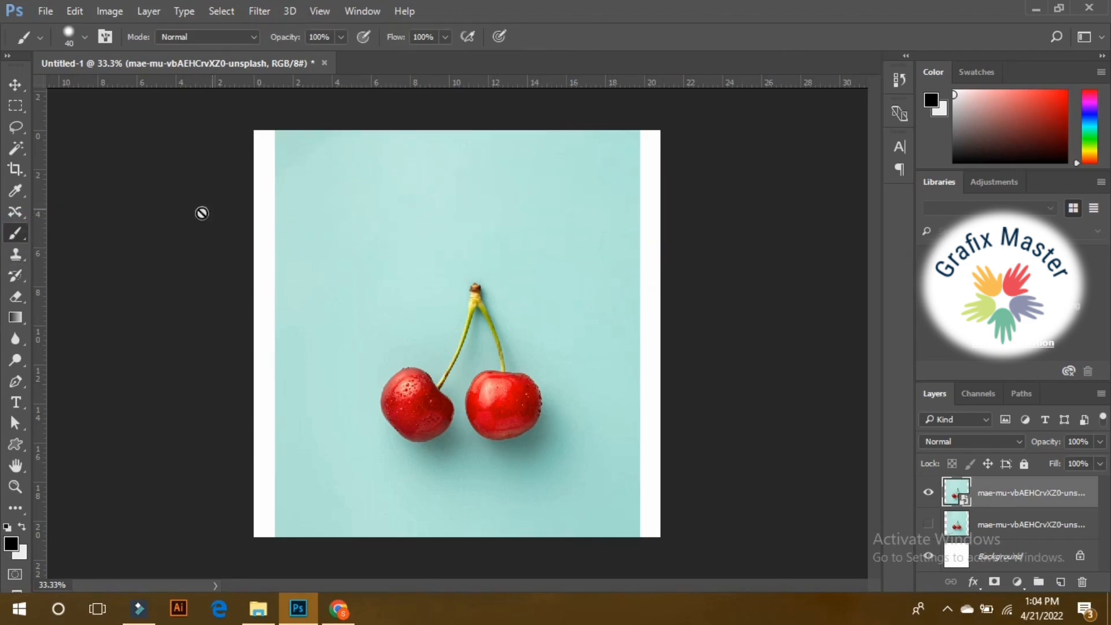
click(15, 296)
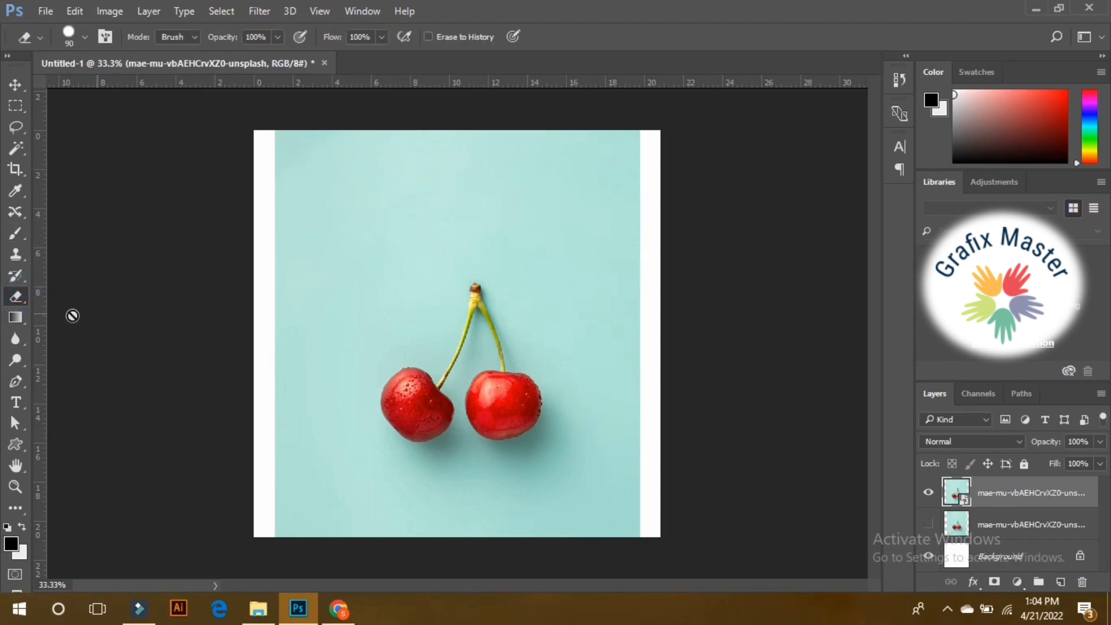
click(15, 254)
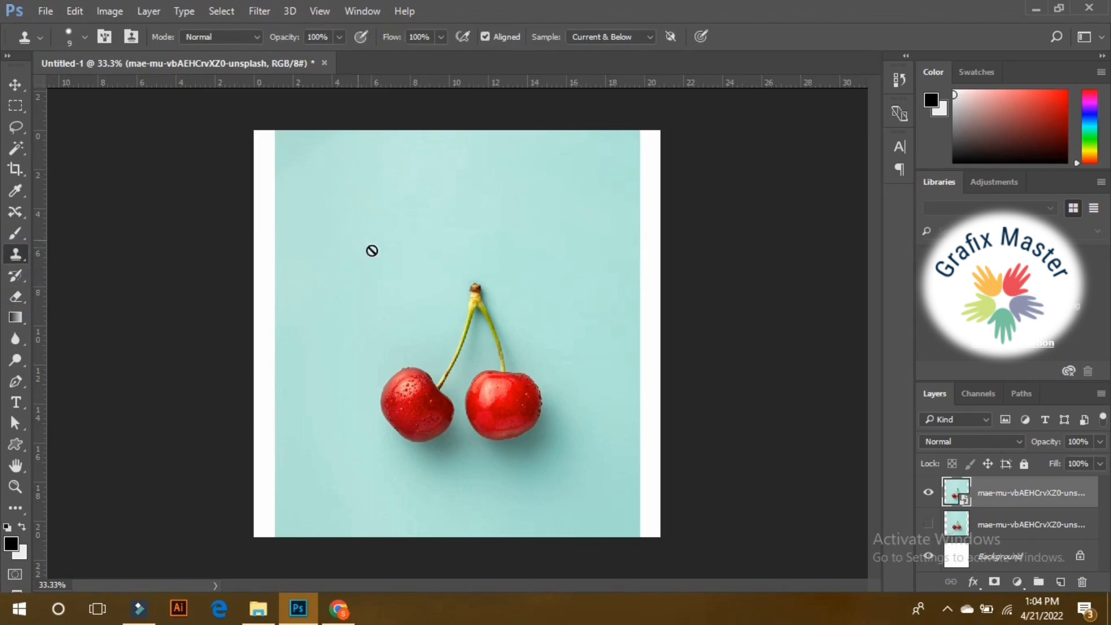
click(16, 85)
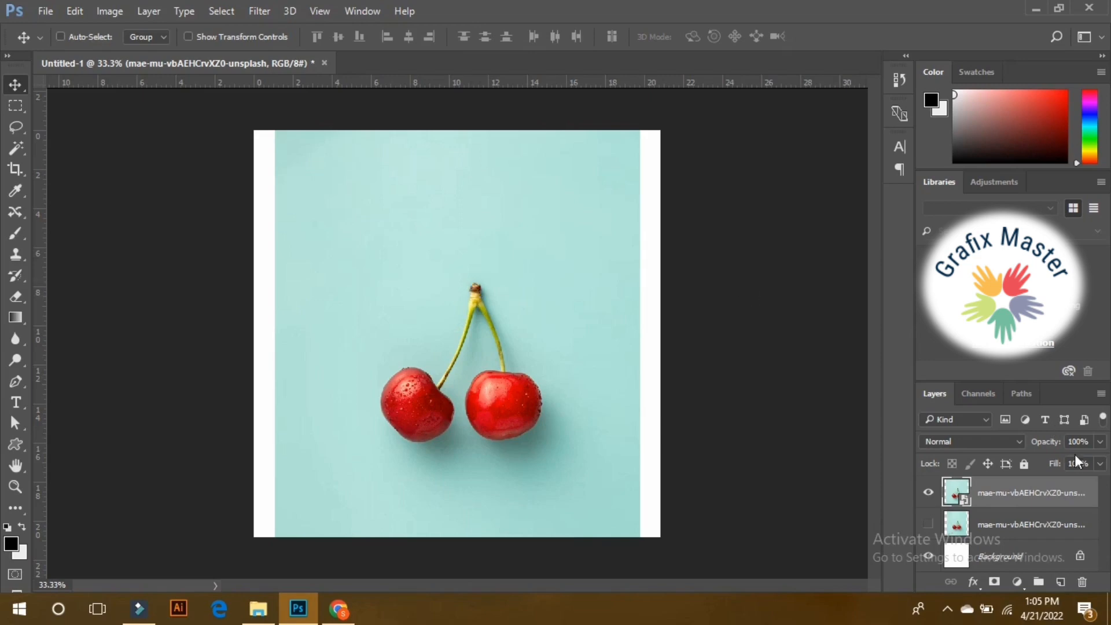
right_click(1014, 492)
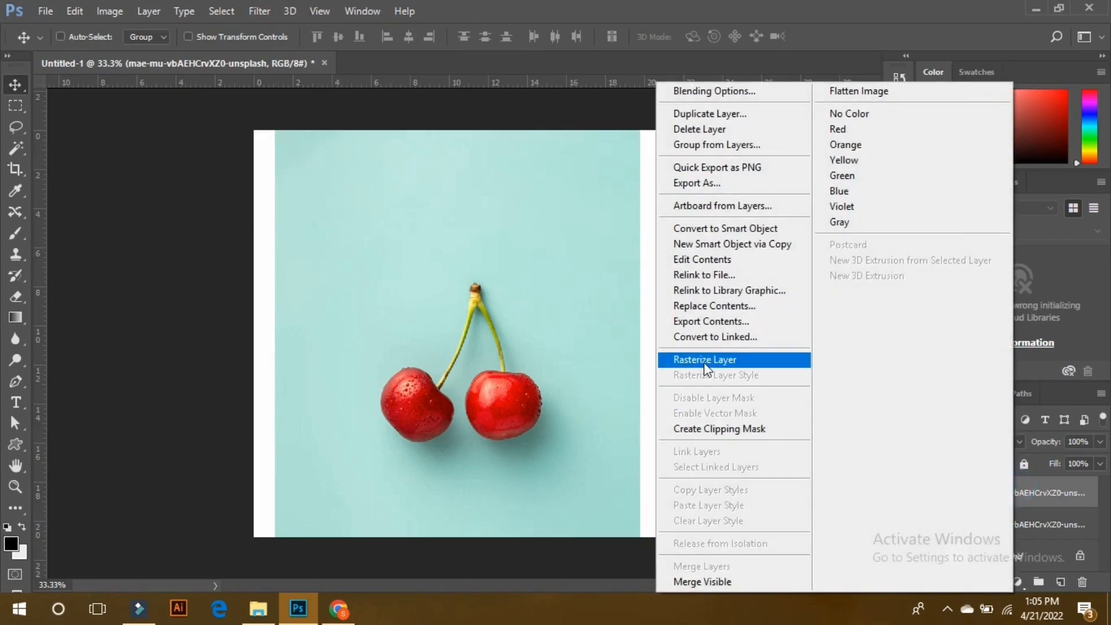
click(722, 363)
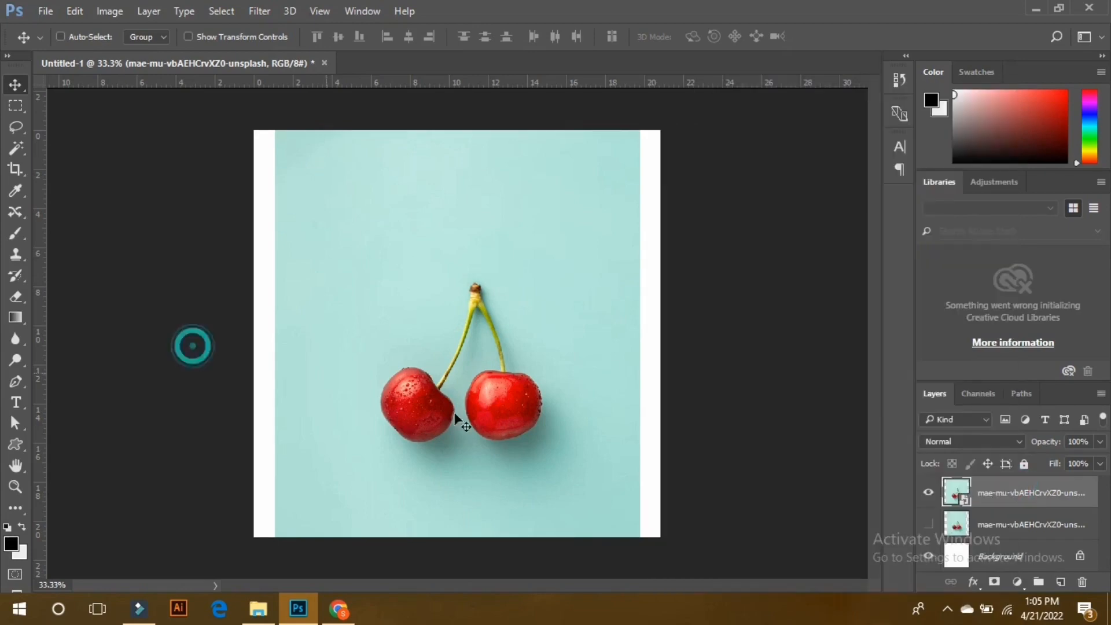